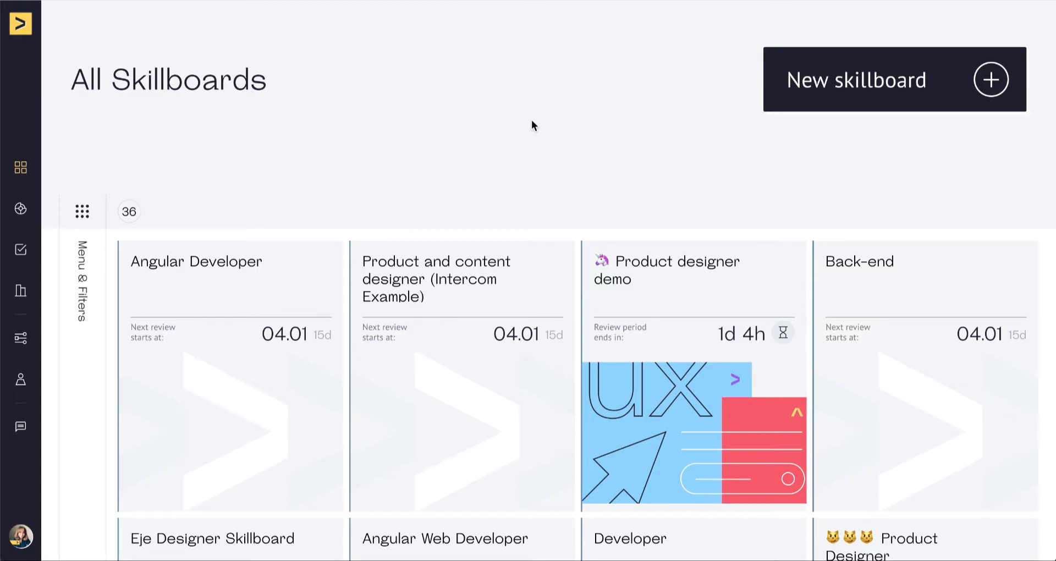
Create a new empty skillboard named "Product Manager"
left_click(877, 82)
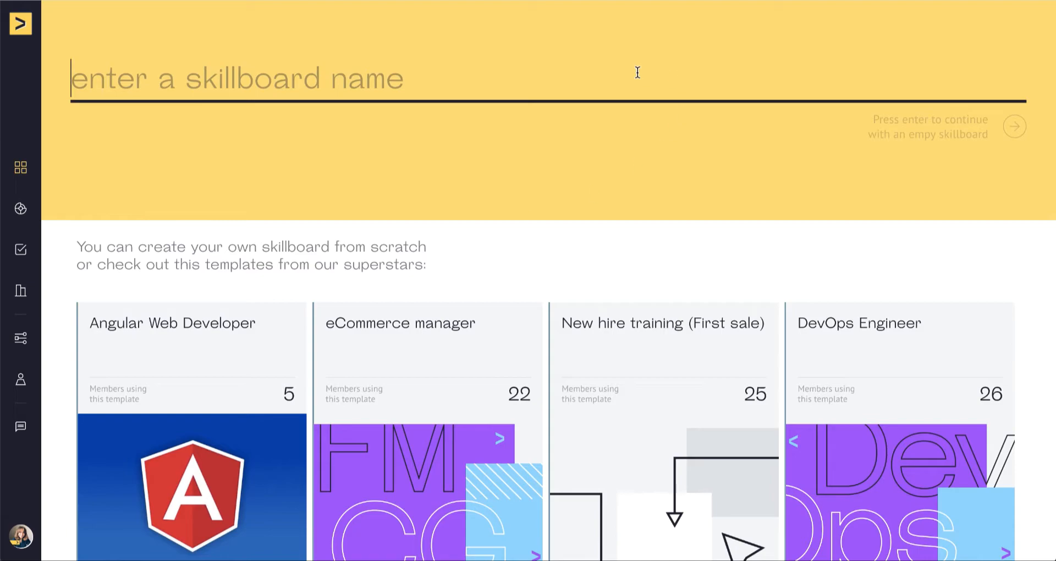
scroll(632, 78, "down", 4)
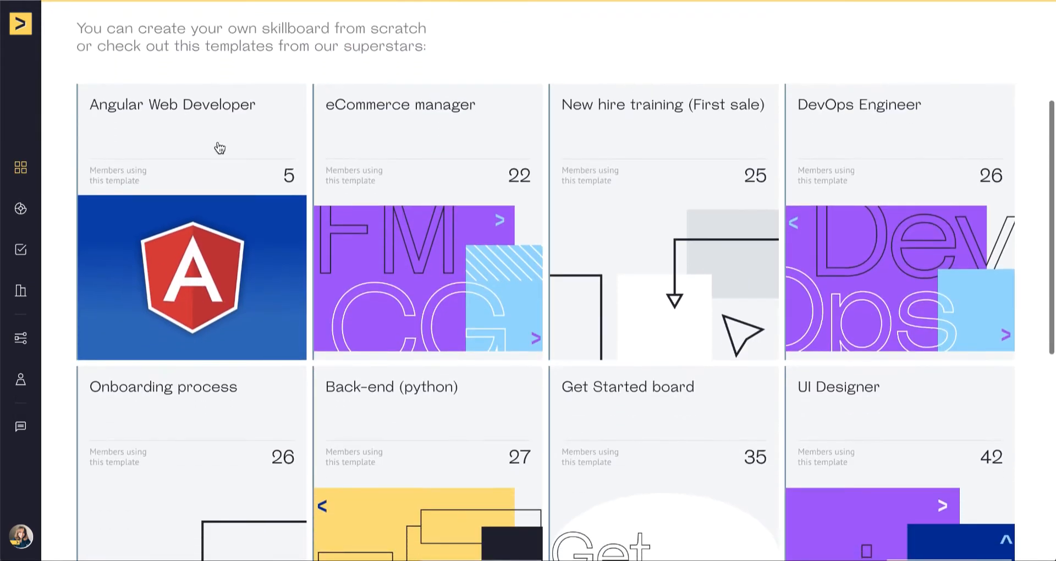
scroll(677, 495, "up", 4)
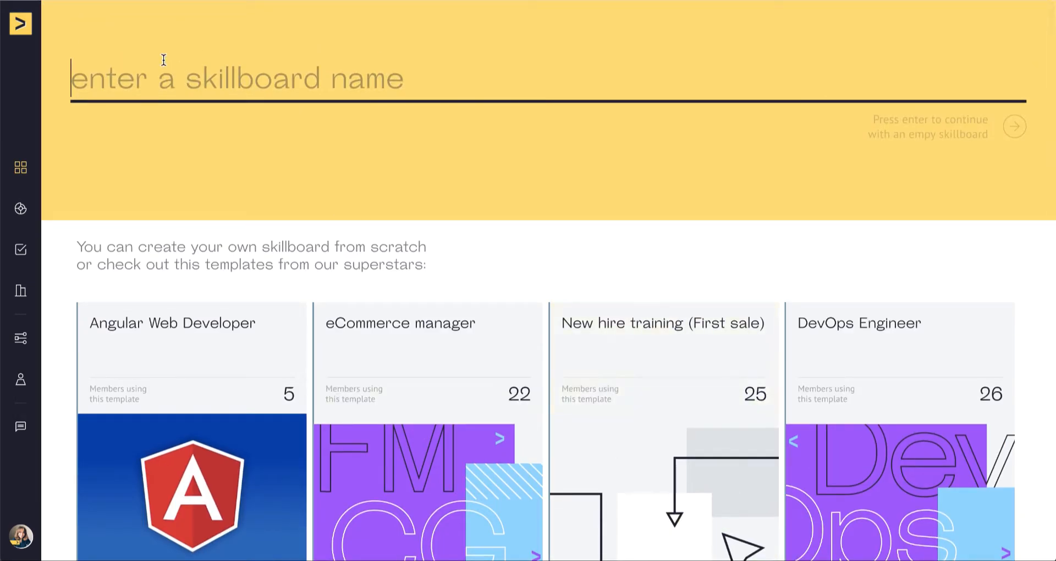
type("Prod")
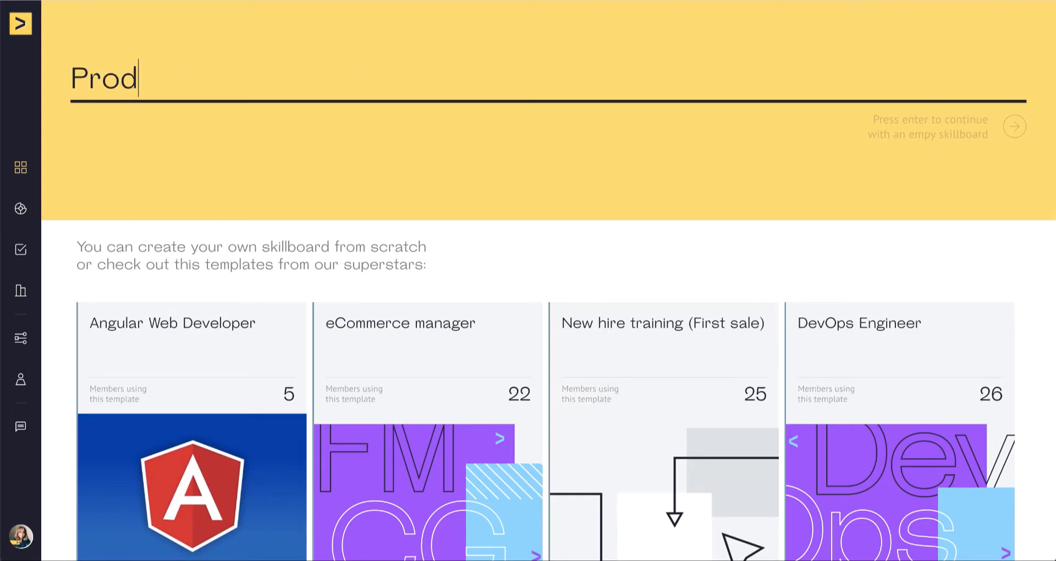
type("uct Manager")
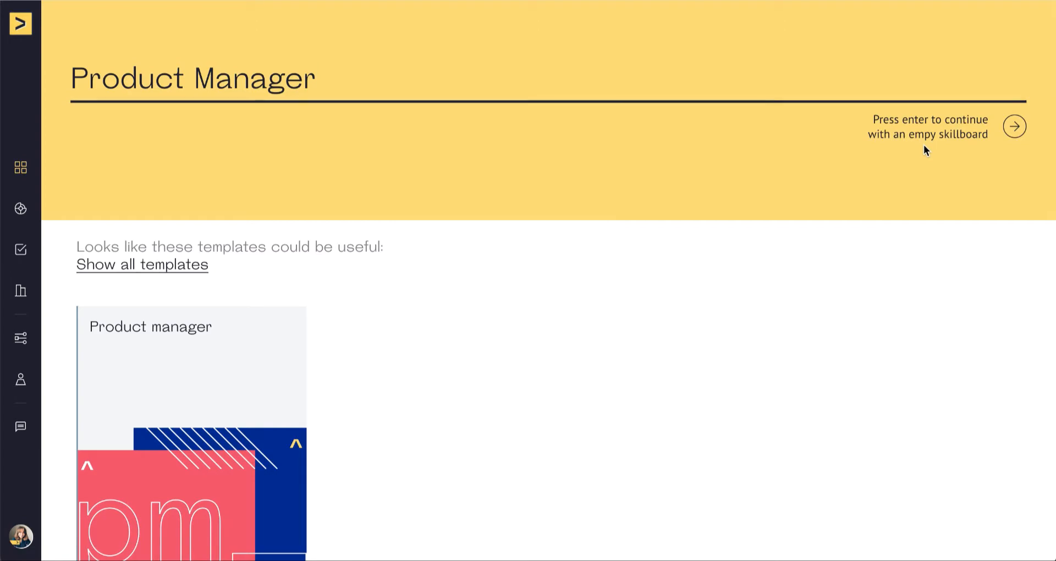
left_click(948, 137)
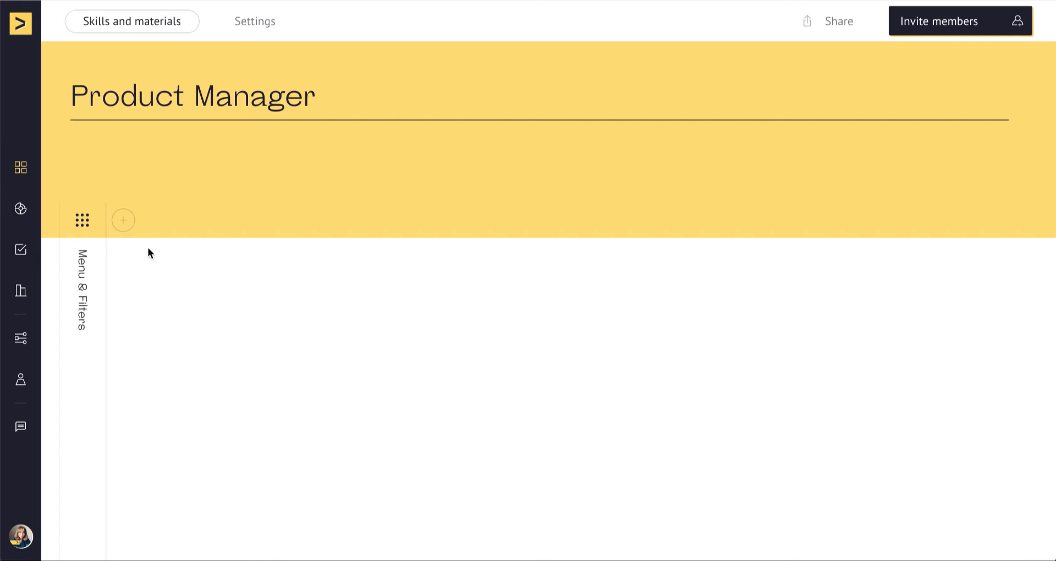
Add three skill groups named "Junior", "Middle" and "Senior" to the Product Manager skillboard
left_click(123, 220)
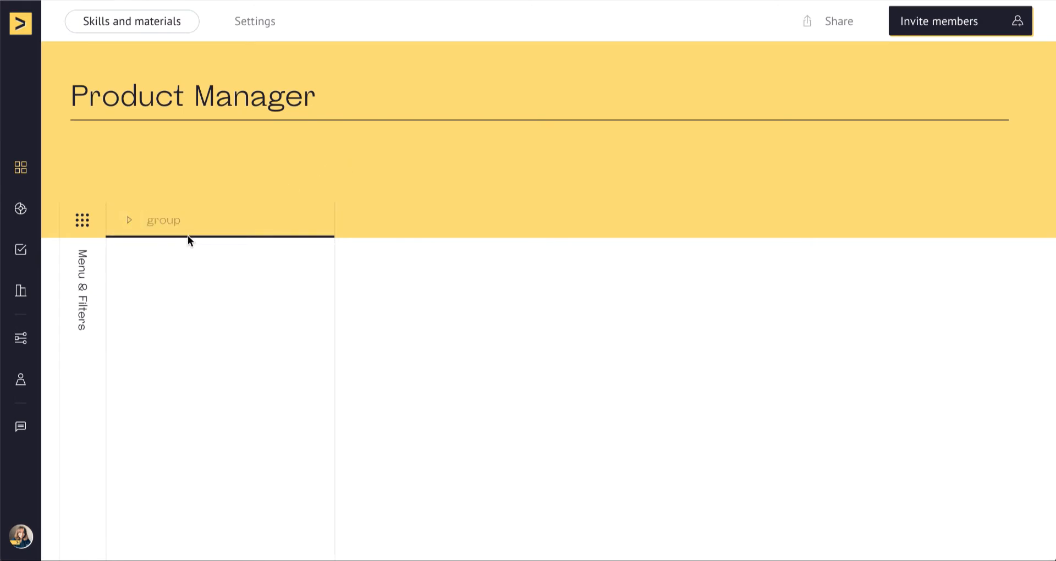
type("Junior")
key("Return")
left_click(352, 220)
type("Middle")
key("Return")
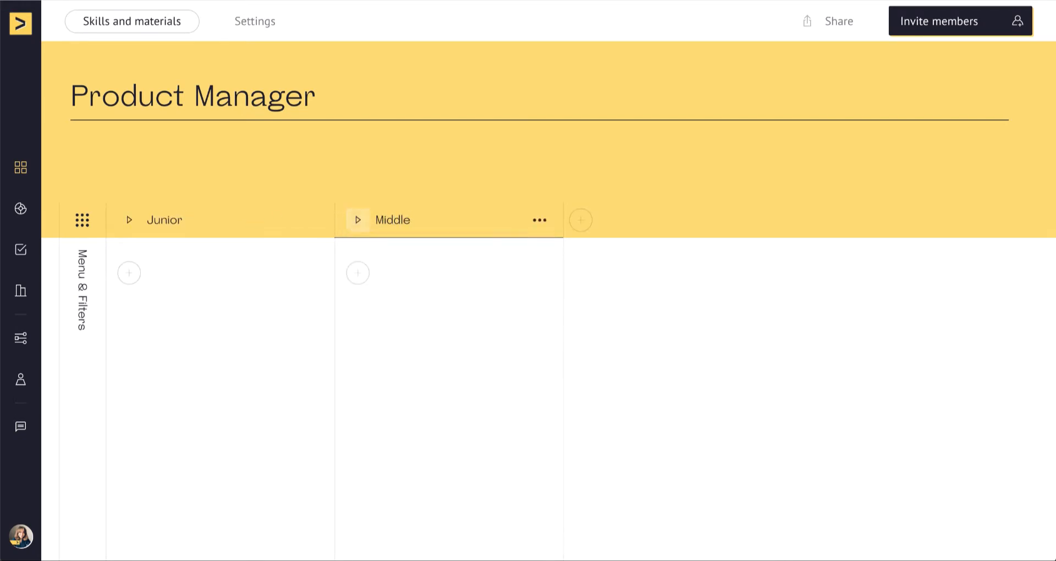
left_click(582, 219)
type("Senior")
key("Return")
Rename the Junior, Middle and Senior groups as "Analtyics", "Communication" and "ideation"
left_click(183, 219)
key("BackSpace")
key("BackSpace")
key("BackSpace")
key("BackSpace")
key("BackSpace")
key("BackSpace")
type("Analtyics")
left_click(377, 215)
type("C")
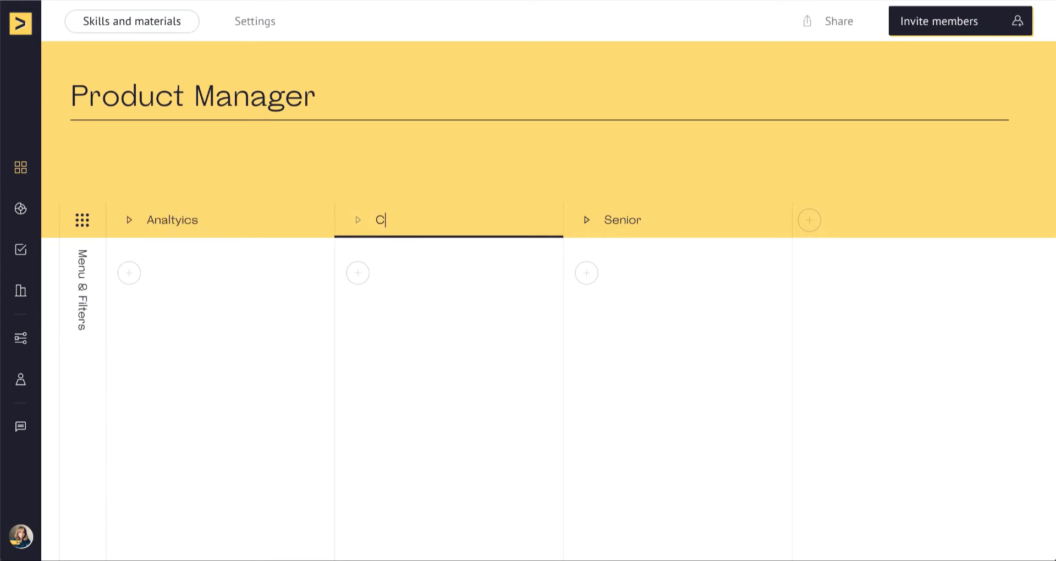
type("ommunication")
left_click(633, 222)
type("ideation")
left_click(692, 310)
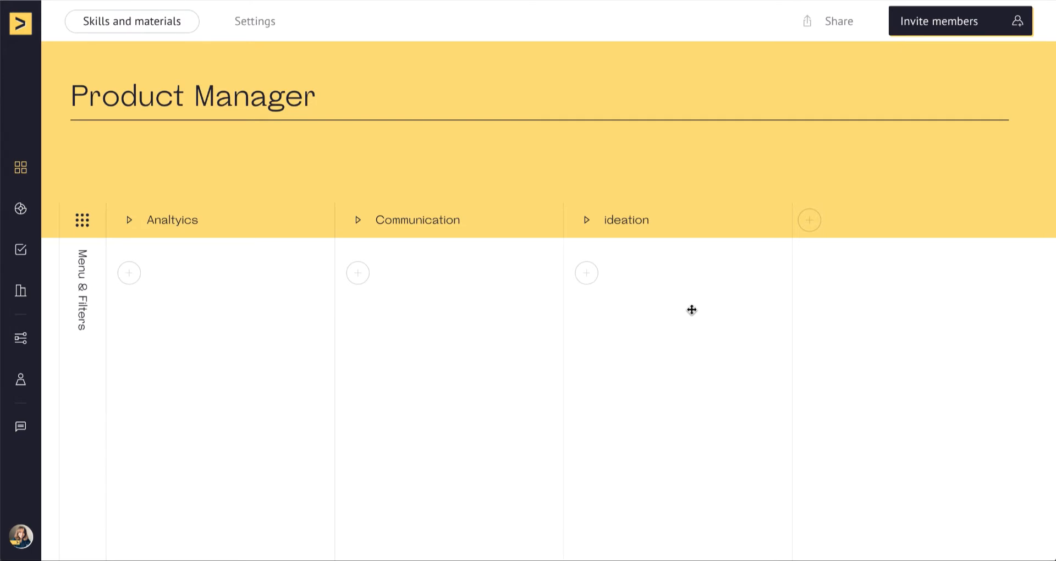
Open the "Product designer demo" skillboard from all skillboards and look through its groups from Associate to Senior Principal
left_click(23, 168)
scroll(672, 256, "down", 4)
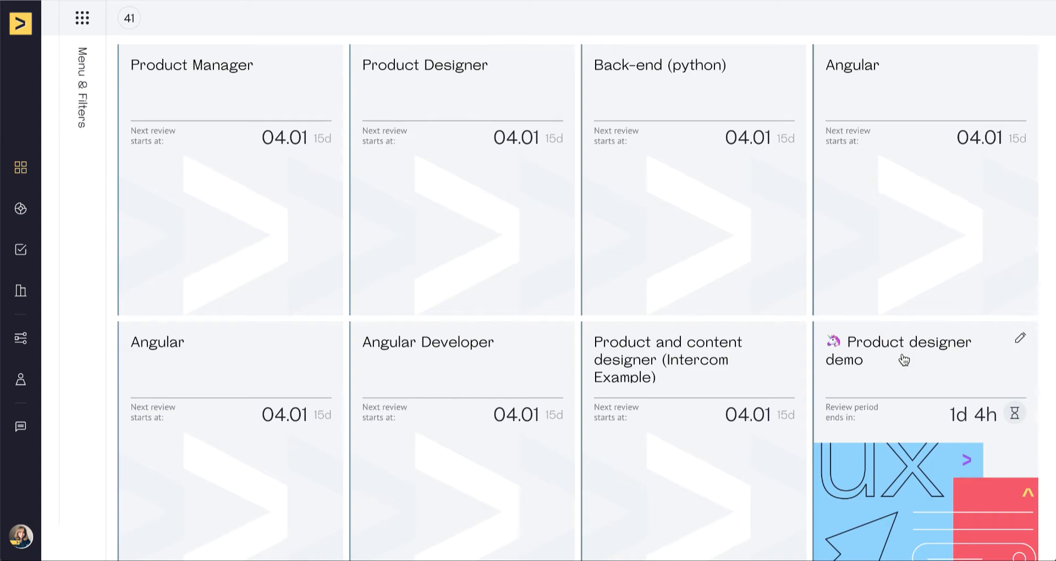
left_click(904, 360)
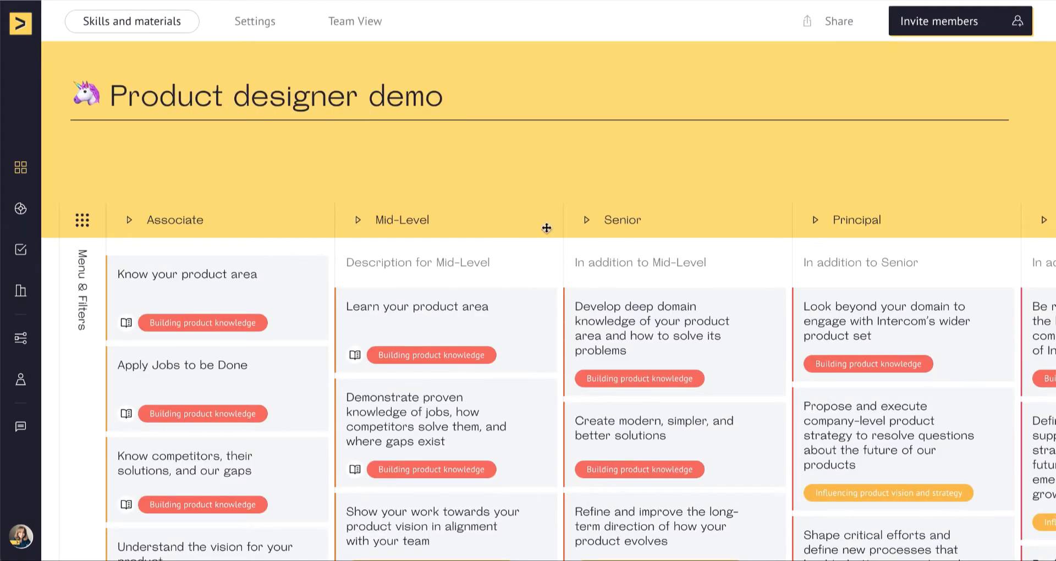
scroll(515, 308, "down", 1)
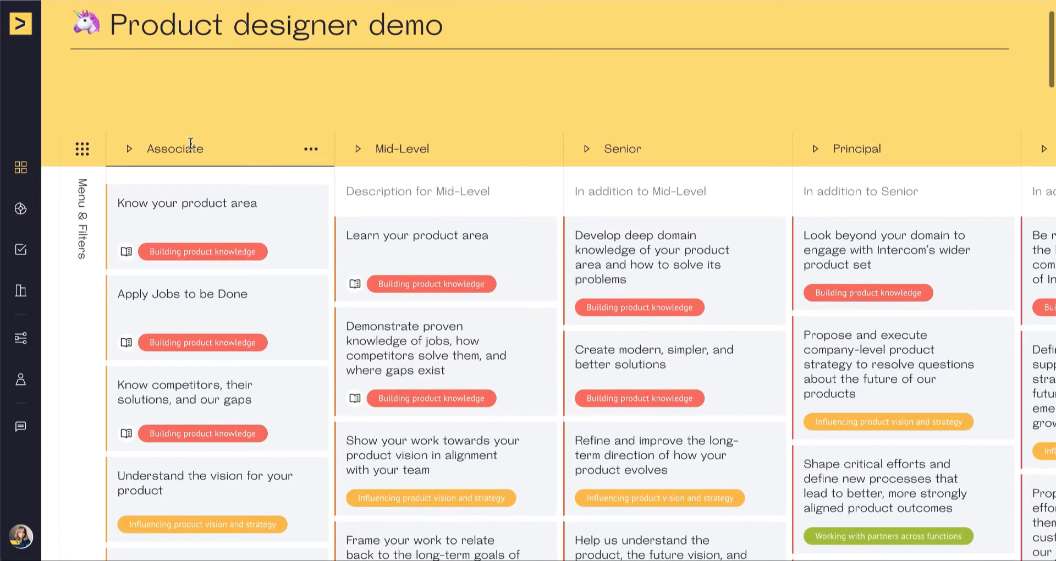
scroll(575, 143, "right", 8)
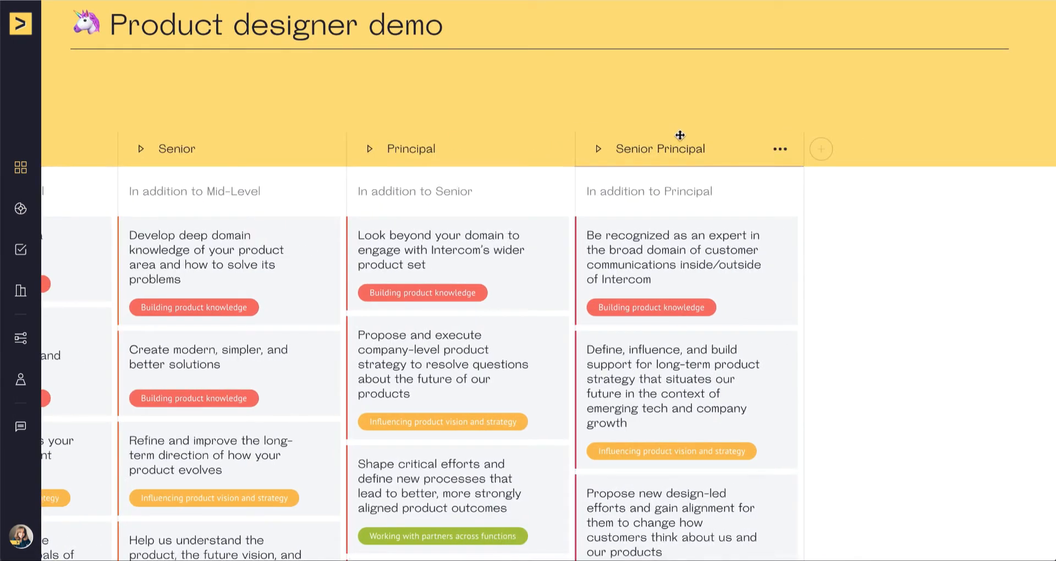
scroll(676, 134, "left", 8)
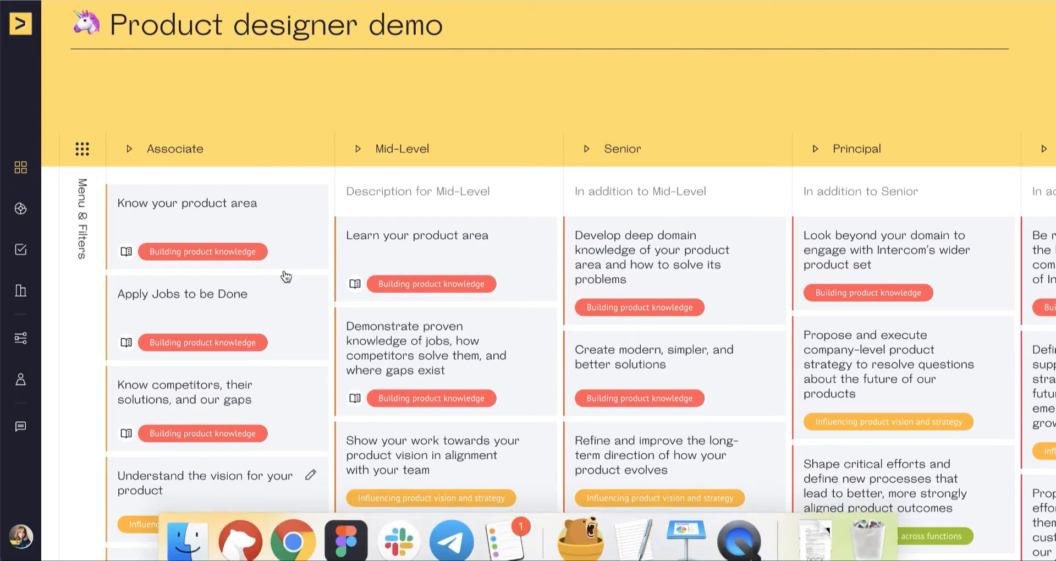
scroll(480, 273, "up", 1)
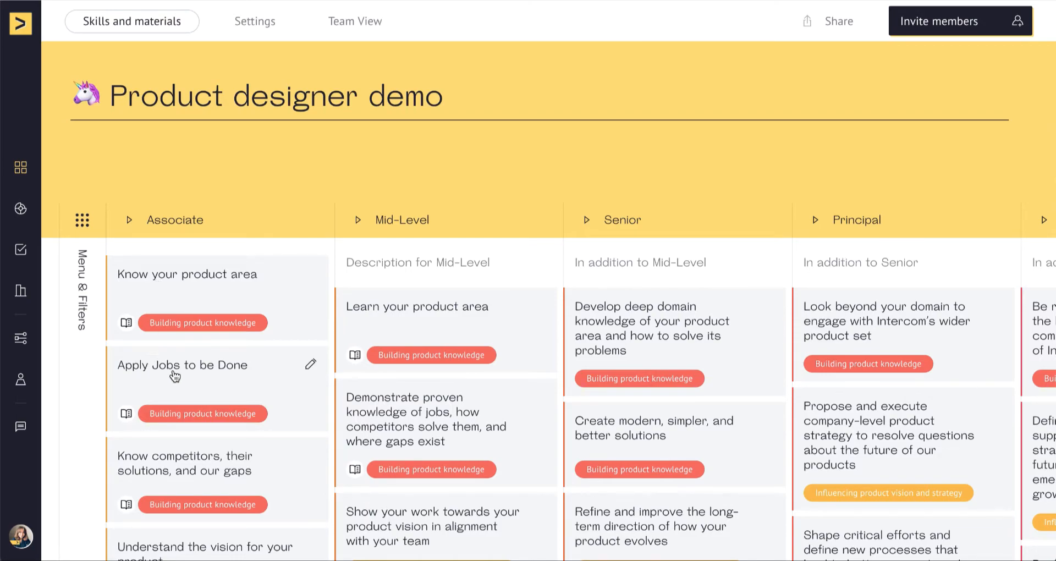
Open the Associate skill "Apply Jobs to be Done" and make the word "People" bold in its description
left_click(153, 373)
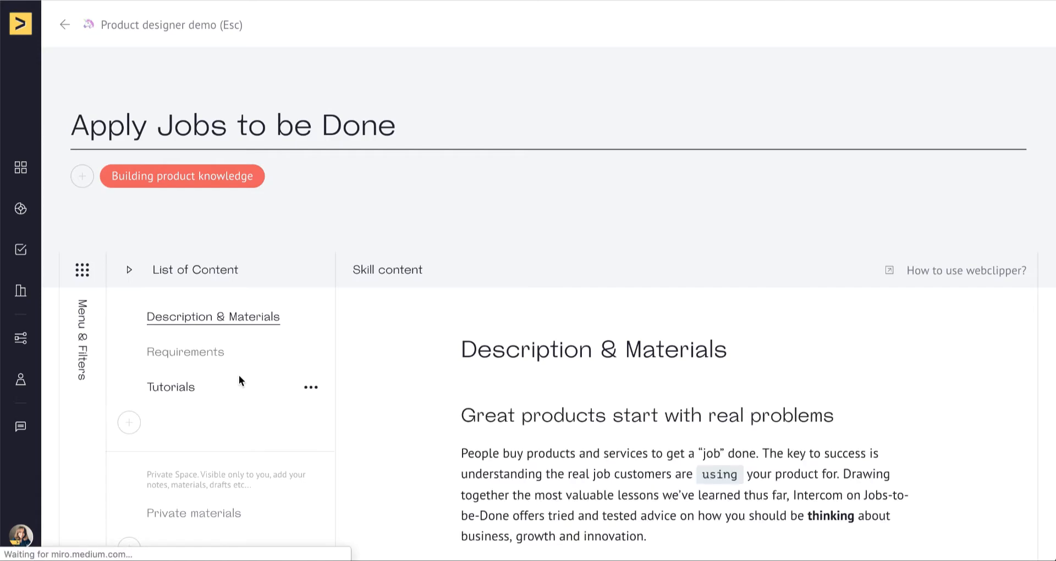
scroll(726, 315, "down", 3)
left_click(565, 285)
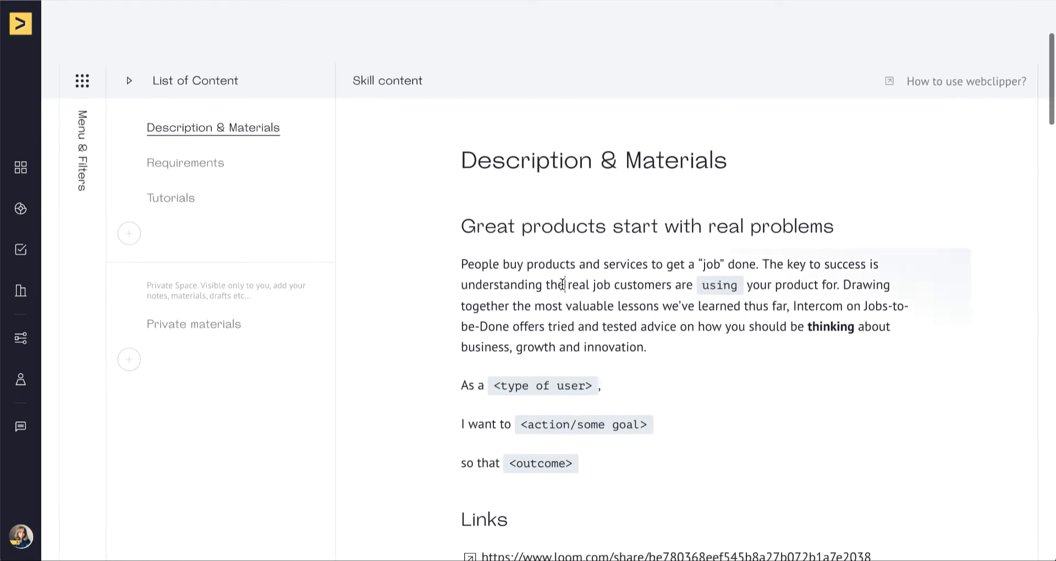
double_click(479, 264)
left_click(408, 293)
left_click(711, 332)
Look through the skill's links, article and video materials and return to the Product designer demo skillboard
scroll(713, 333, "down", 4)
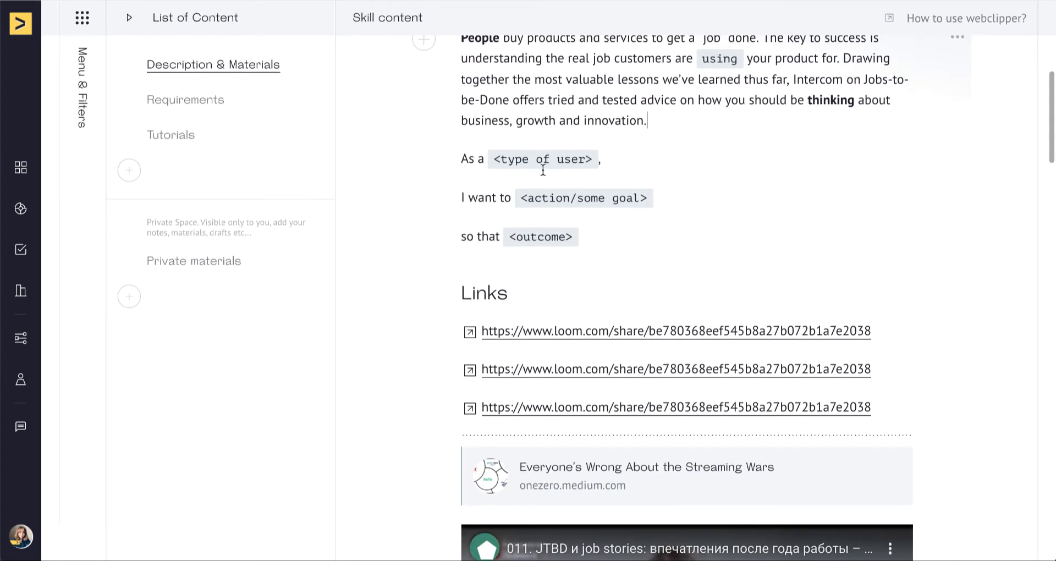
scroll(716, 374, "down", 3)
scroll(642, 399, "down", 8)
scroll(642, 399, "down", 3)
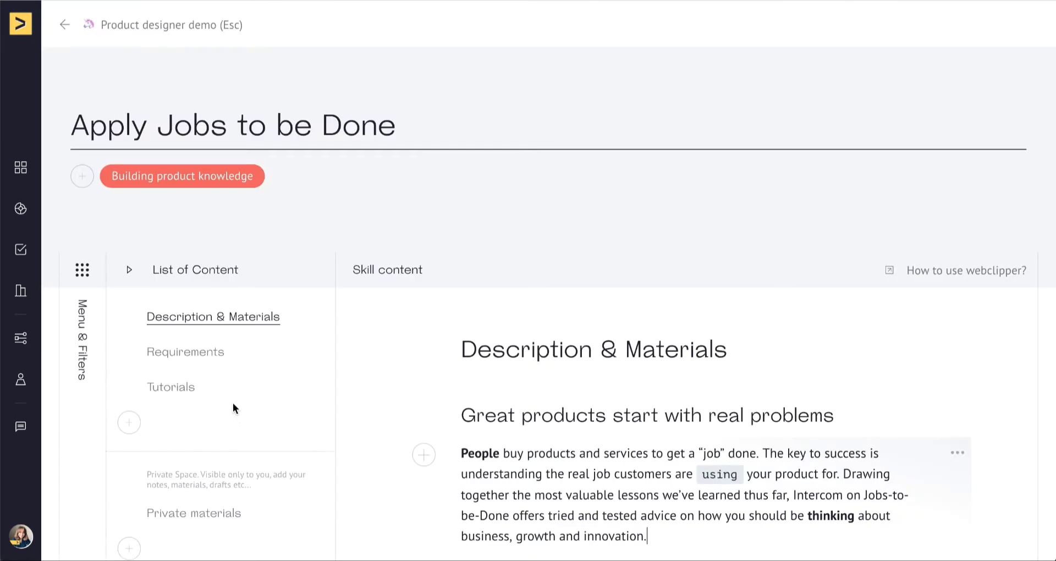
left_click(146, 26)
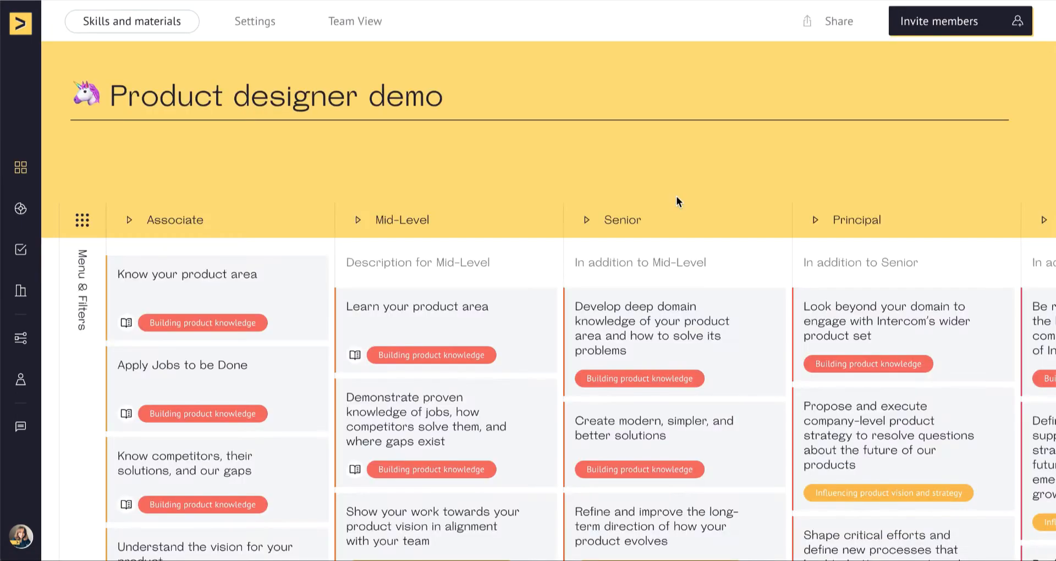
Give the third and fourth listed members admin rights on the Product designer demo skillboard and save the changes
left_click(898, 24)
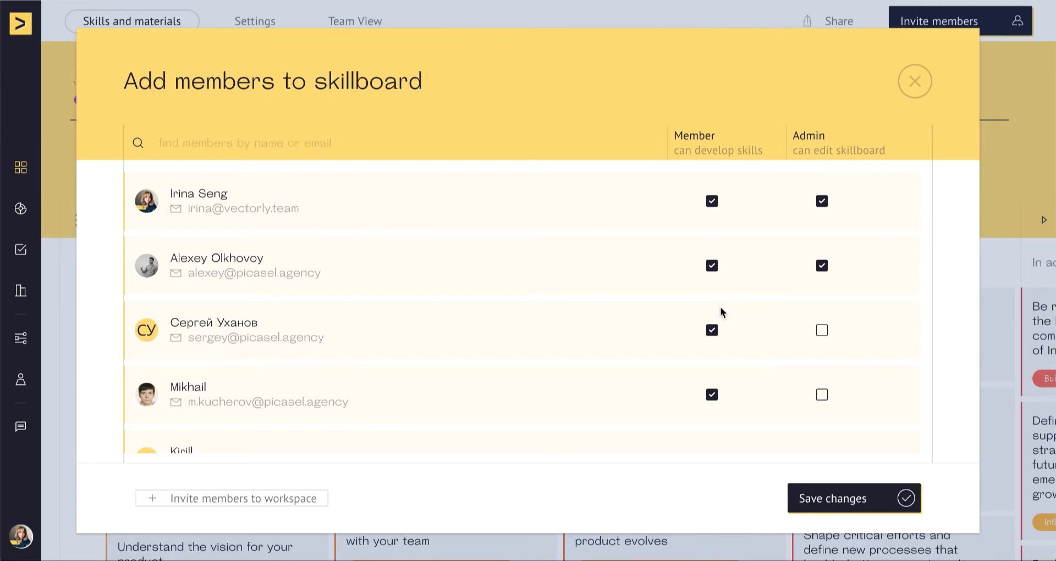
scroll(832, 278, "down", 1)
left_click(822, 275)
left_click(822, 339)
scroll(895, 359, "down", 2)
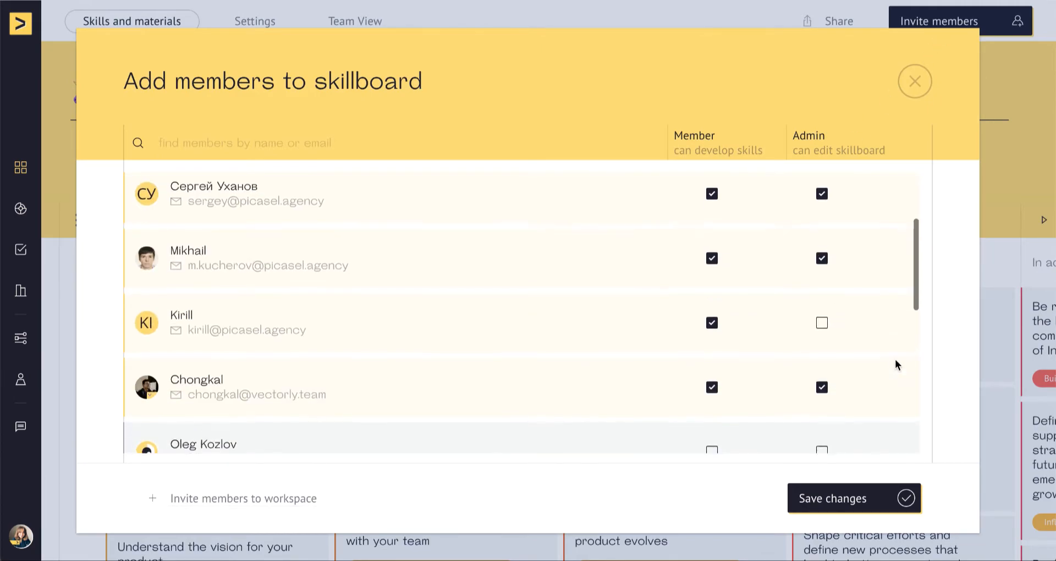
scroll(764, 265, "down", 1)
scroll(764, 265, "up", 3)
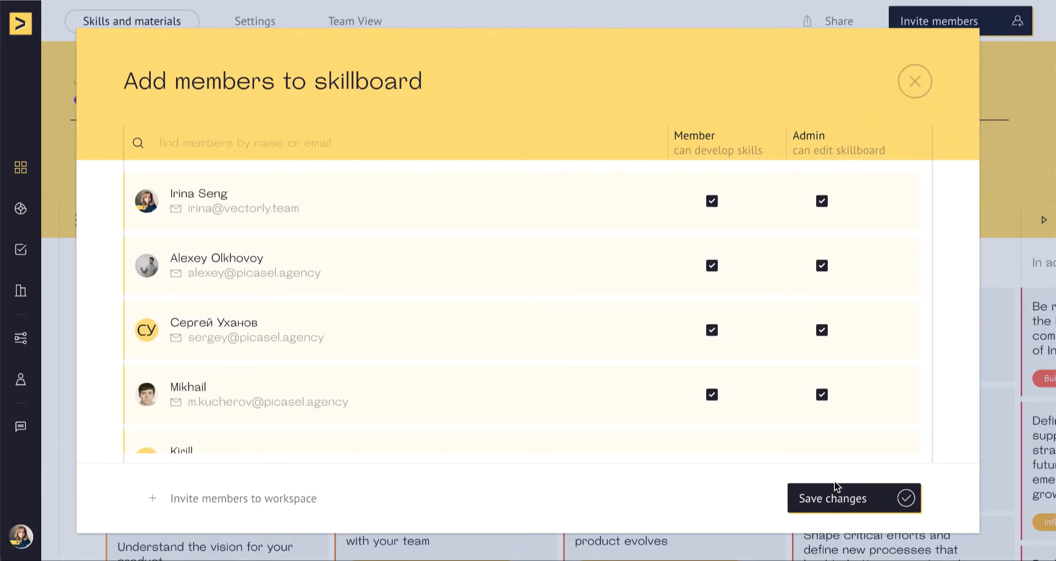
left_click(836, 498)
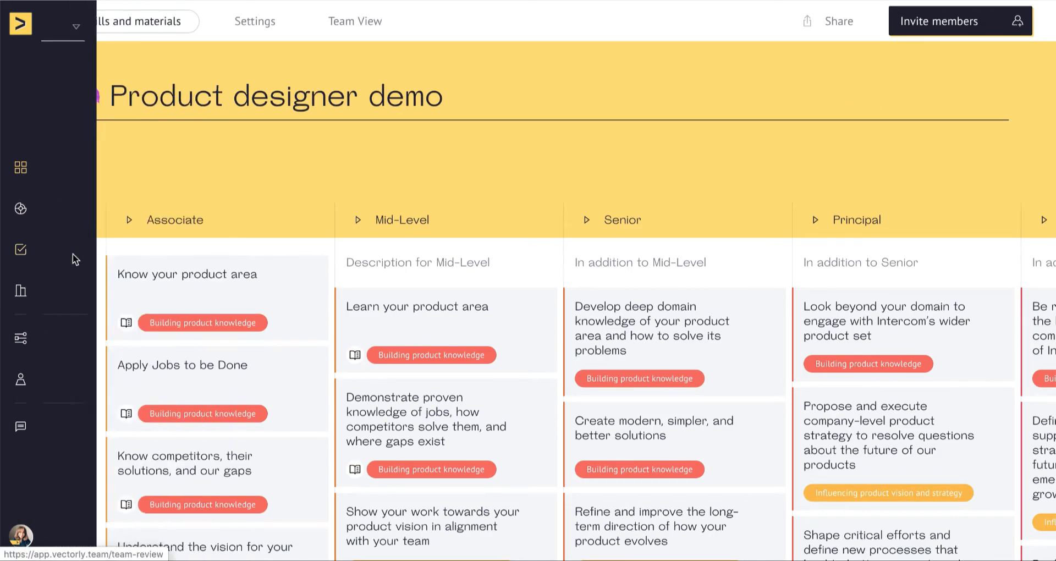
Look through the current team reviews and open the pending Product designer demo review that is ready for evaluation
scroll(651, 245, "down", 6)
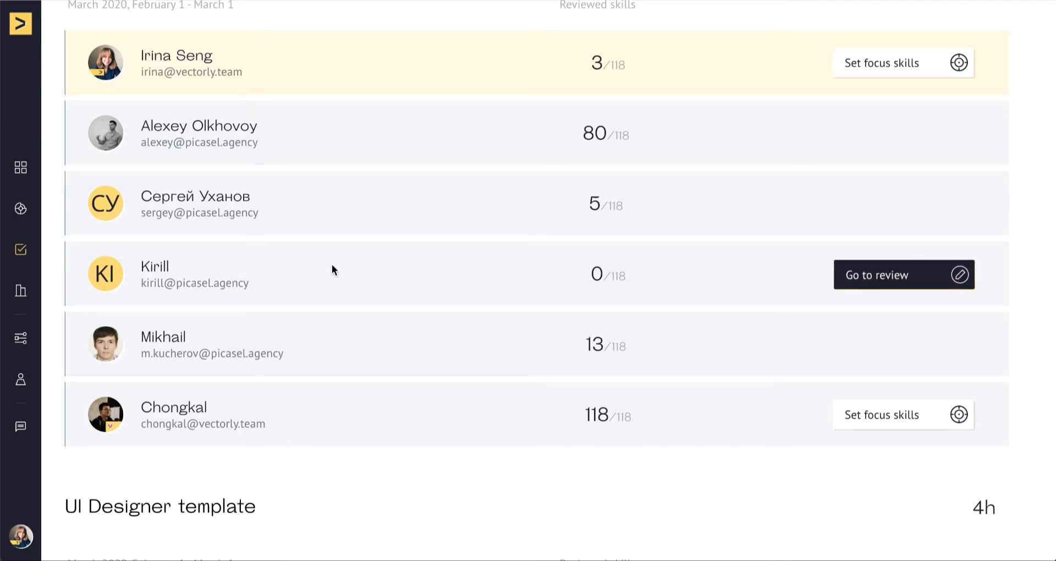
scroll(339, 227, "up", 6)
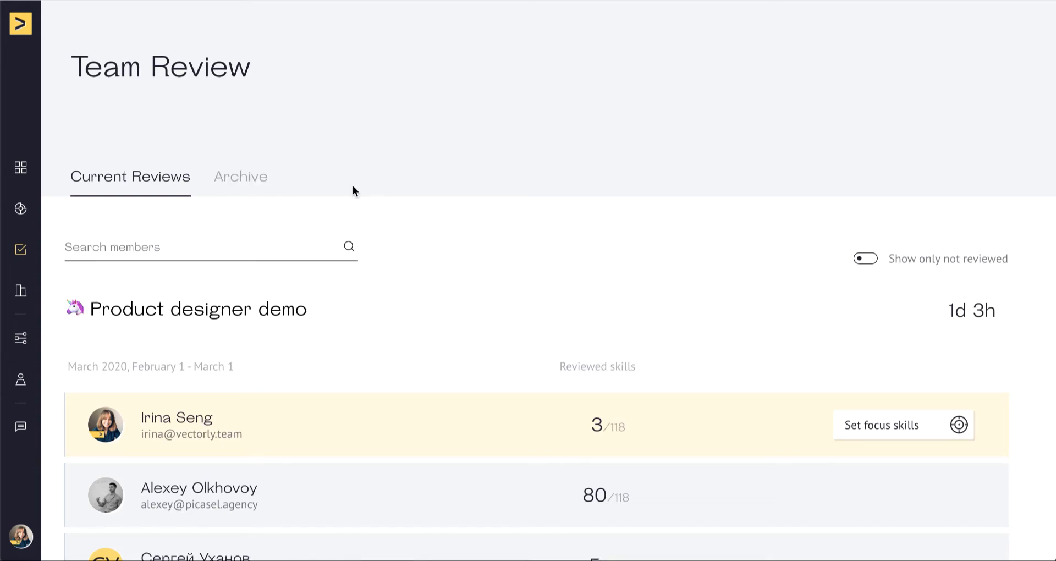
scroll(578, 302, "down", 2)
scroll(577, 301, "up", 1)
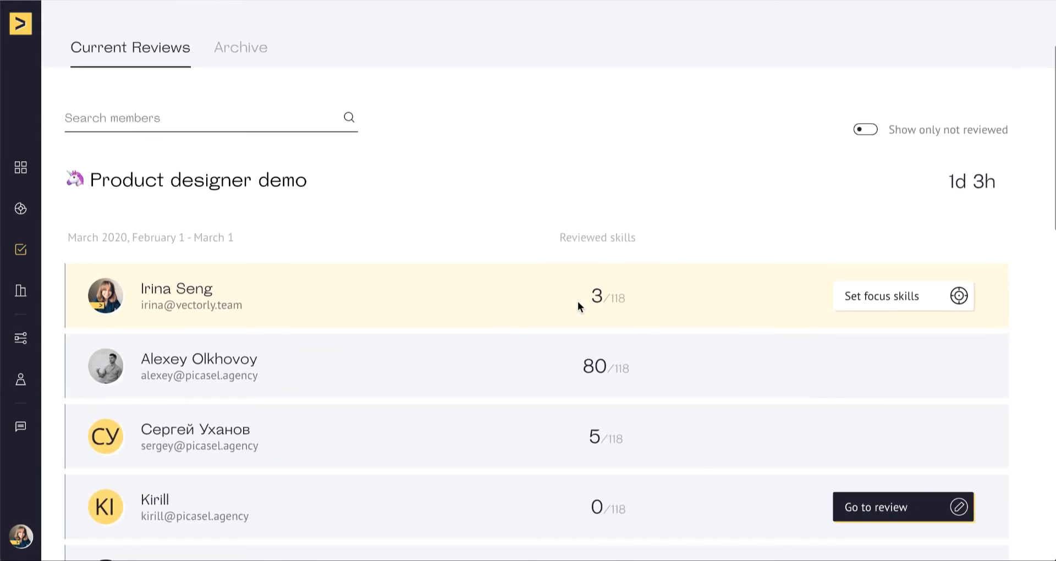
scroll(747, 231, "down", 3)
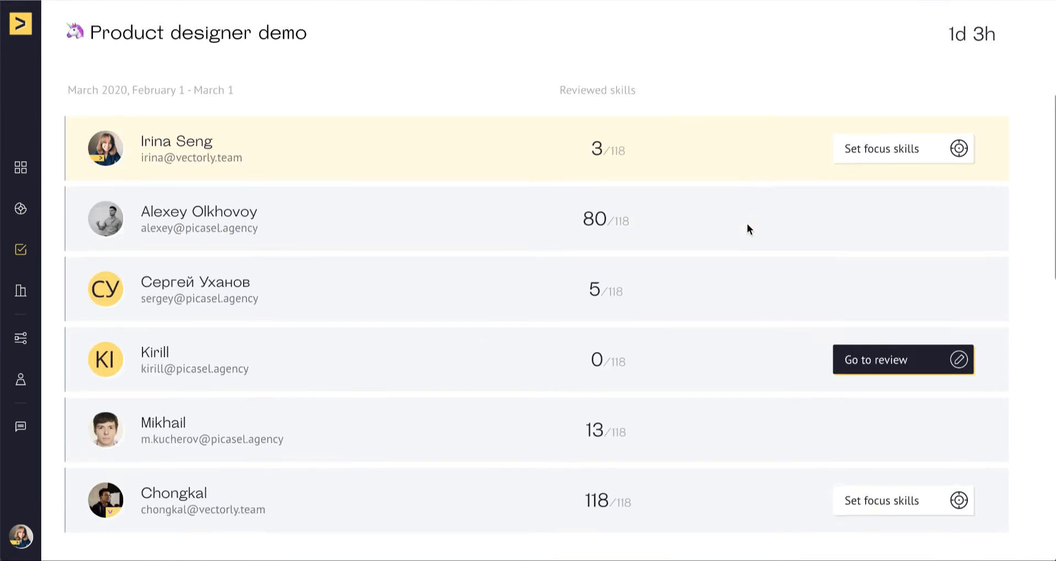
left_click(913, 312)
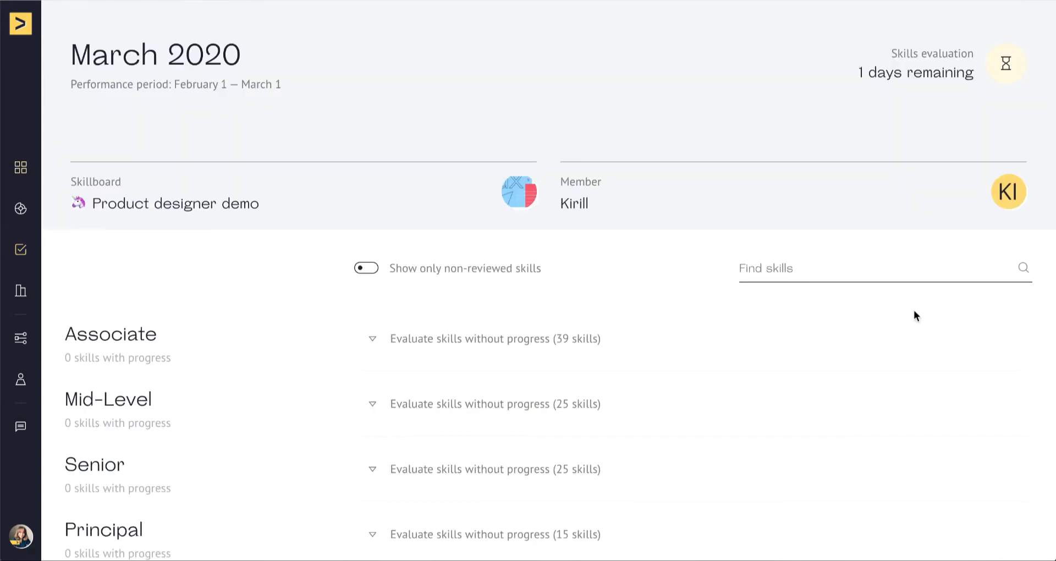
Among the Associate skills without progress, rate "Know your product area" 2 Competent and "Apply Jobs to be Done" 0 Noob, and complete the review
left_click(587, 346)
scroll(669, 355, "down", 3)
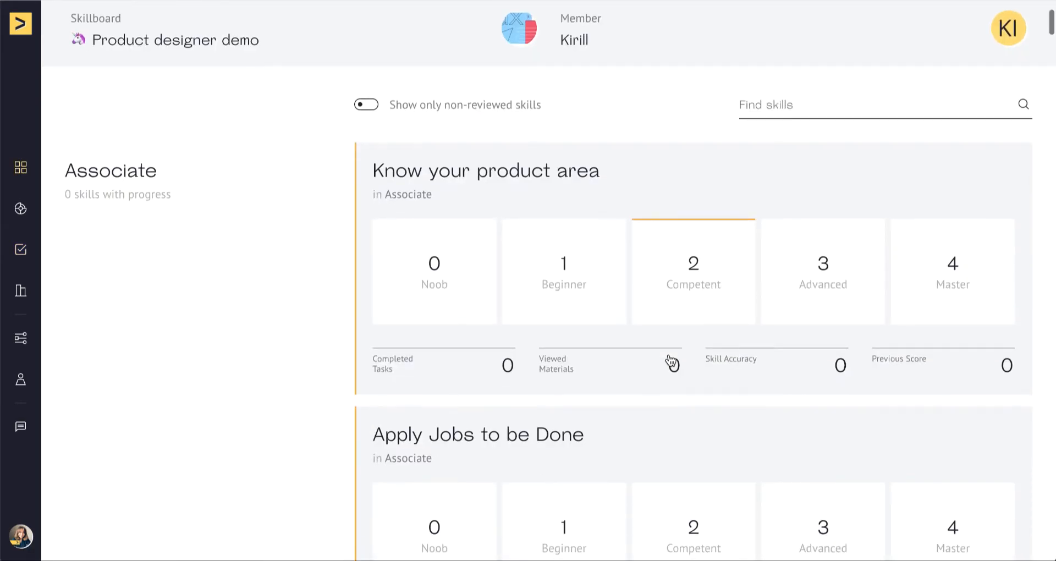
scroll(582, 202, "down", 1)
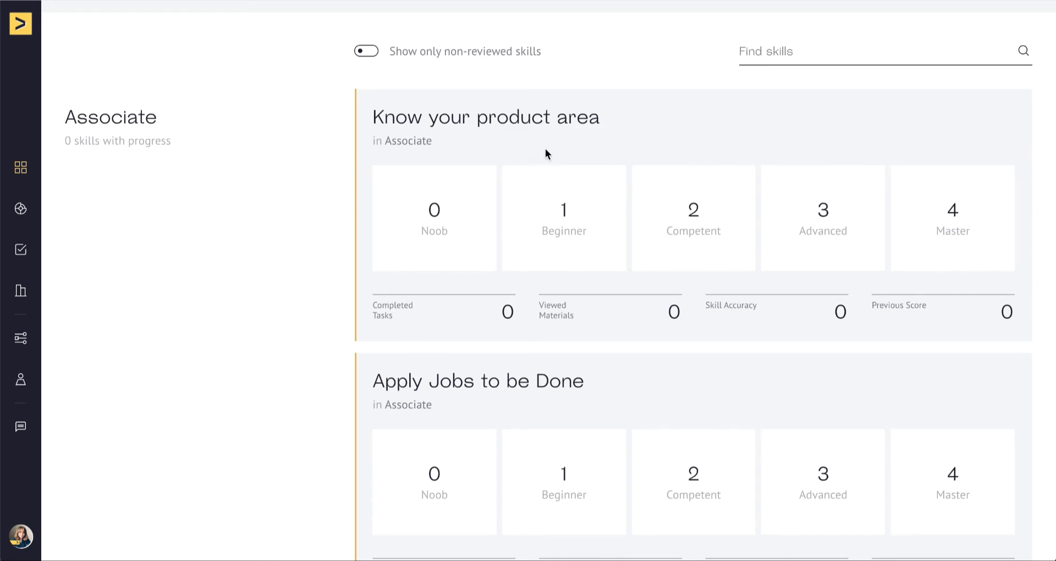
left_click(689, 223)
scroll(691, 324, "down", 3)
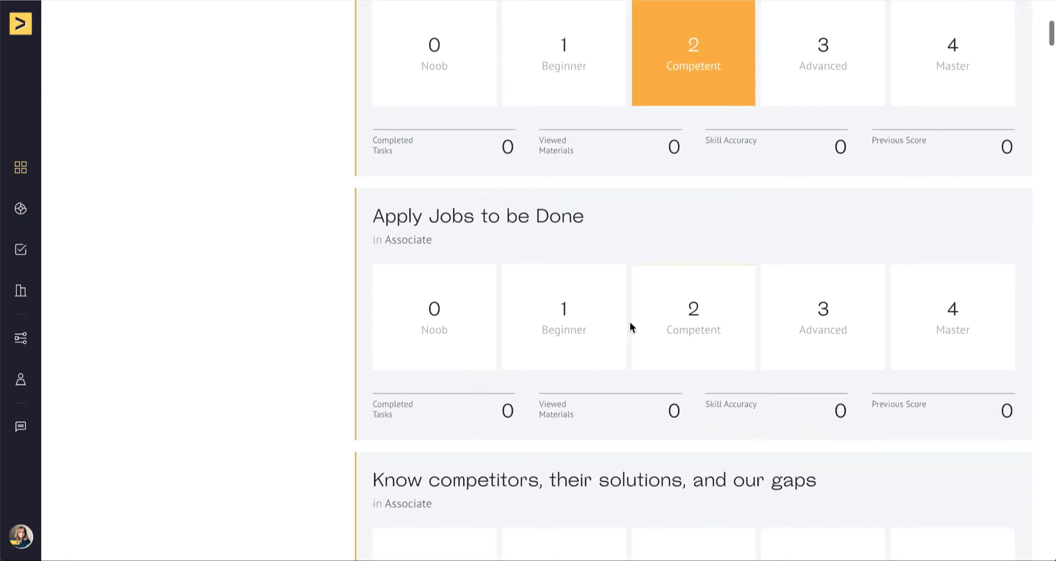
left_click(415, 315)
scroll(644, 313, "down", 15)
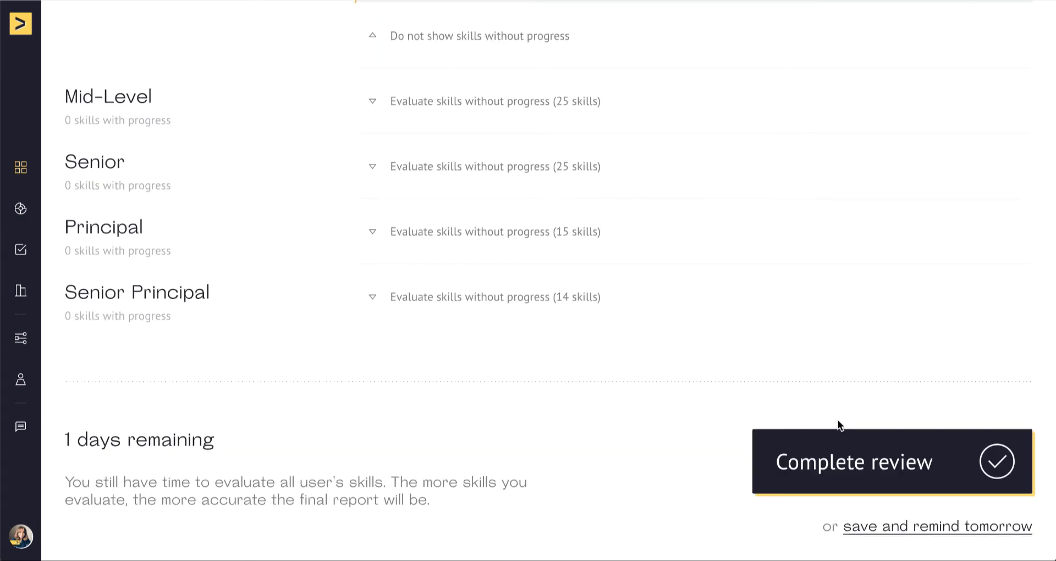
left_click(829, 448)
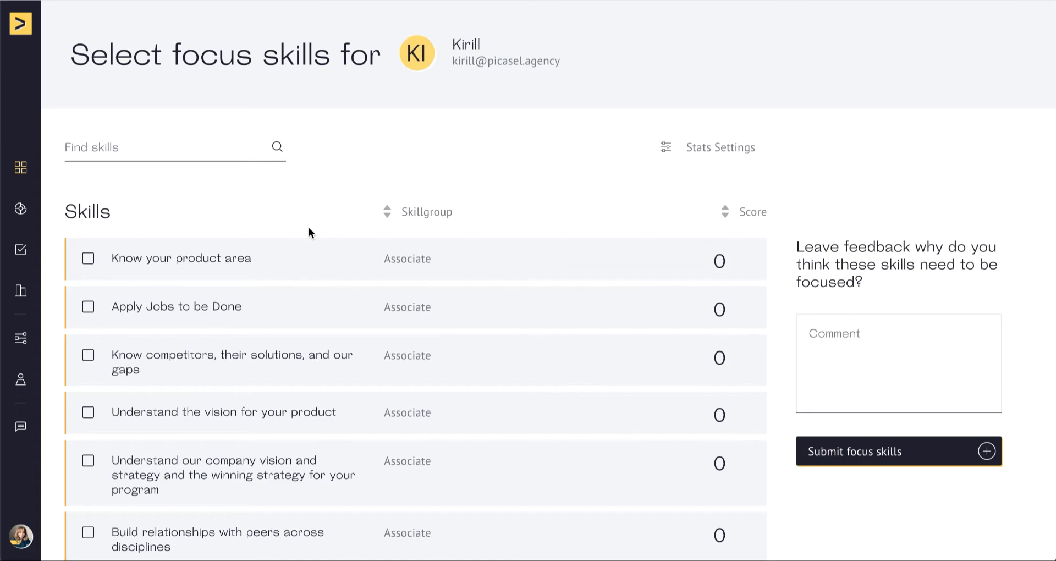
Select "Know your product area" and "Apply Jobs to be Done" as the focus skills
left_click(88, 258)
left_click(88, 306)
Submit the focus skills with the comment "That it would be great to see you mastering these skills for the next project"
left_click(889, 326)
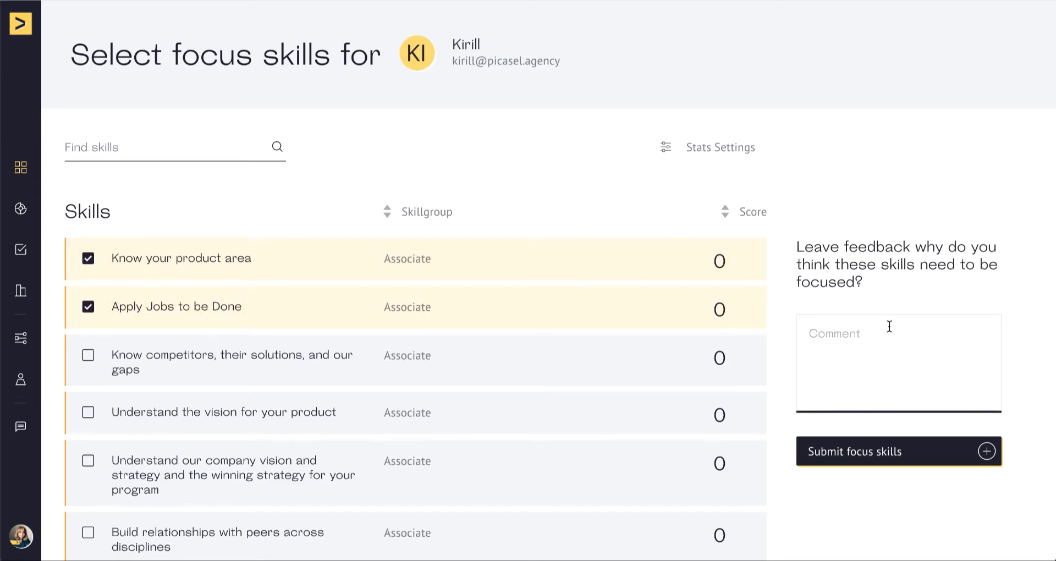
type("That it would be great to see you mastering these skills for the next project")
left_click(929, 468)
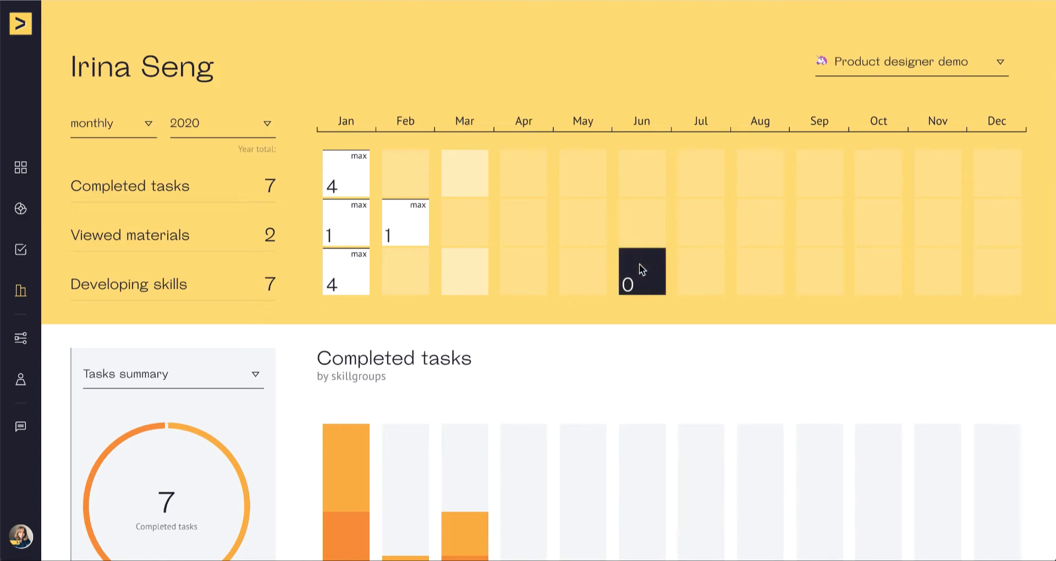
Set the year of the member's monthly activity overview for the Product designer demo skillboard to 2019
scroll(313, 403, "down", 1)
scroll(297, 391, "down", 1)
scroll(283, 358, "up", 2)
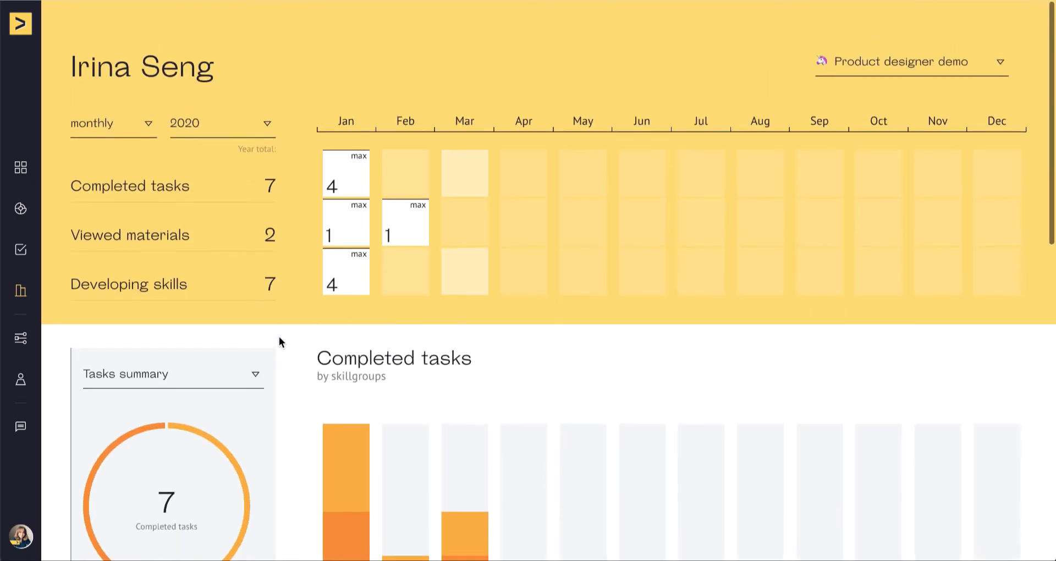
left_click(216, 117)
left_click(207, 159)
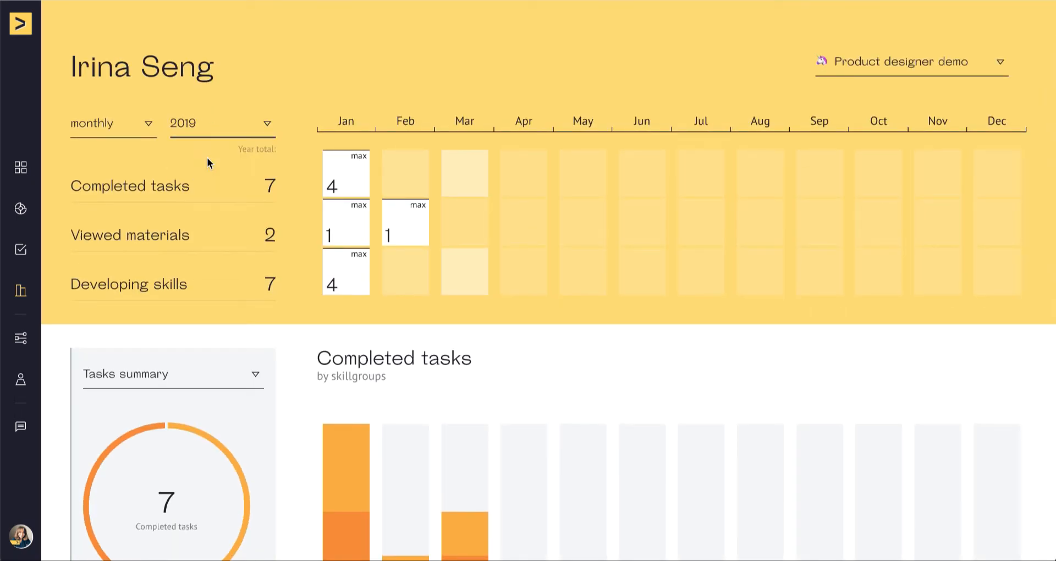
Set the year of the monthly Tasks summary chart to 2019
scroll(414, 357, "down", 7)
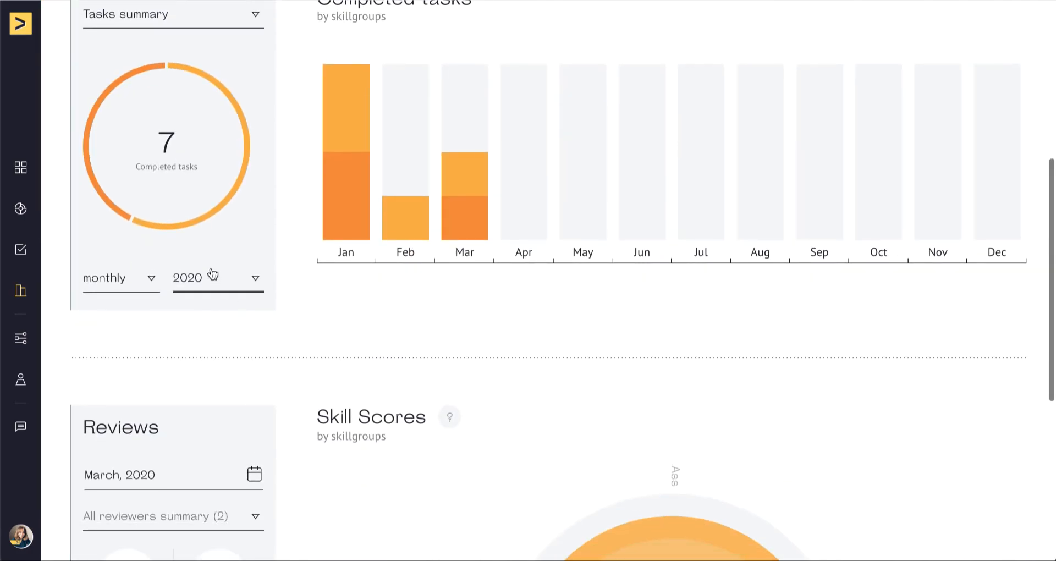
left_click(213, 274)
left_click(212, 310)
Look through the member's 2019 activity overview, the completed tasks and completed skills charts, and the Skill Scores section
scroll(281, 308, "up", 6)
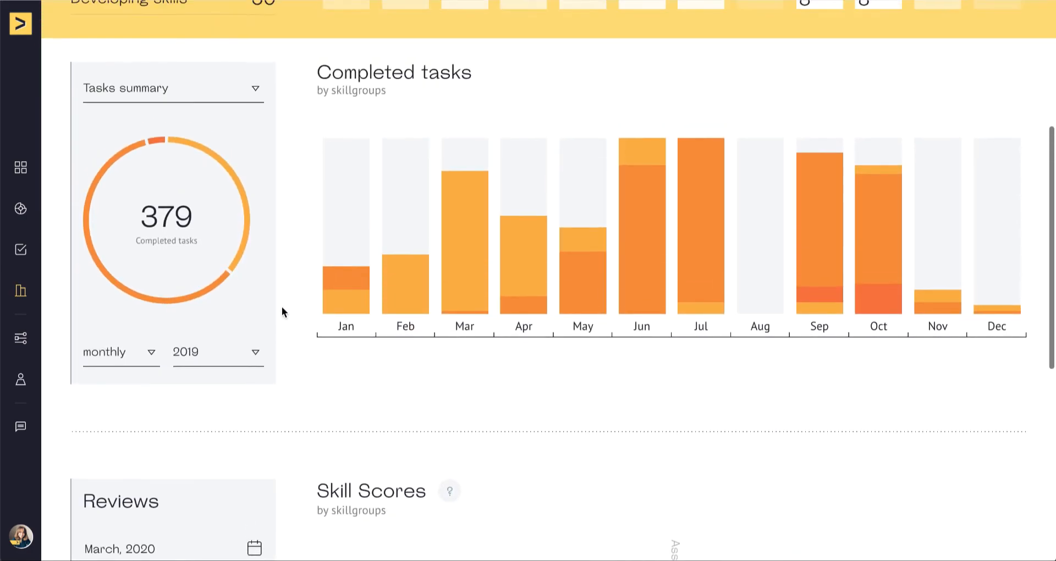
scroll(282, 311, "down", 7)
scroll(282, 311, "up", 8)
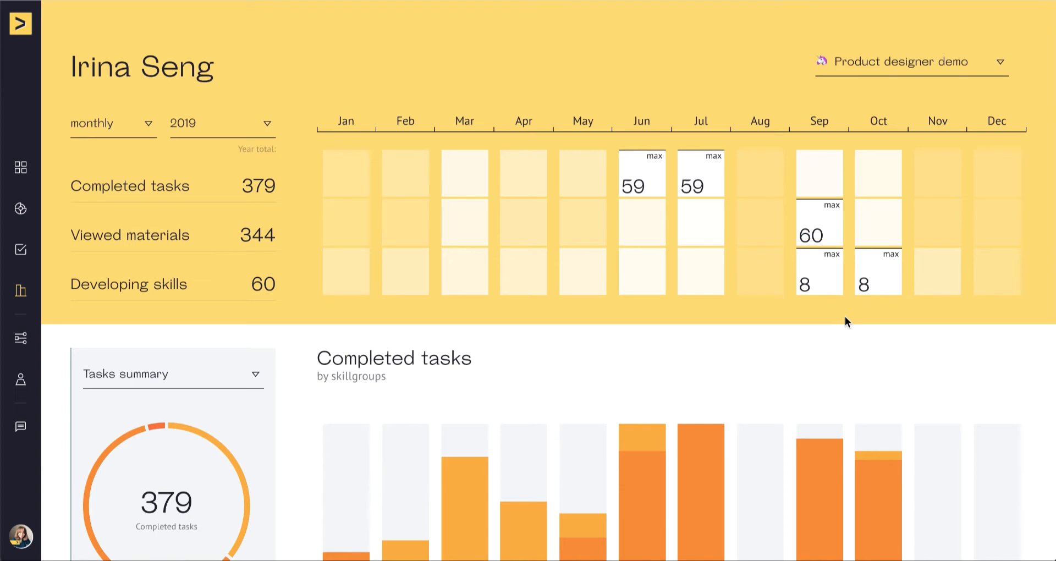
scroll(578, 352, "down", 3)
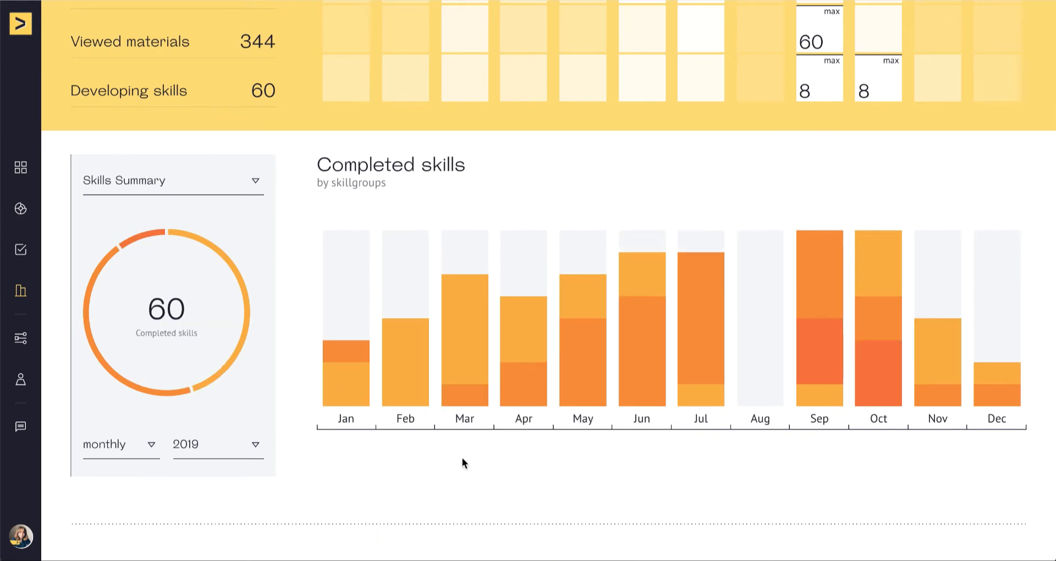
scroll(462, 457, "down", 8)
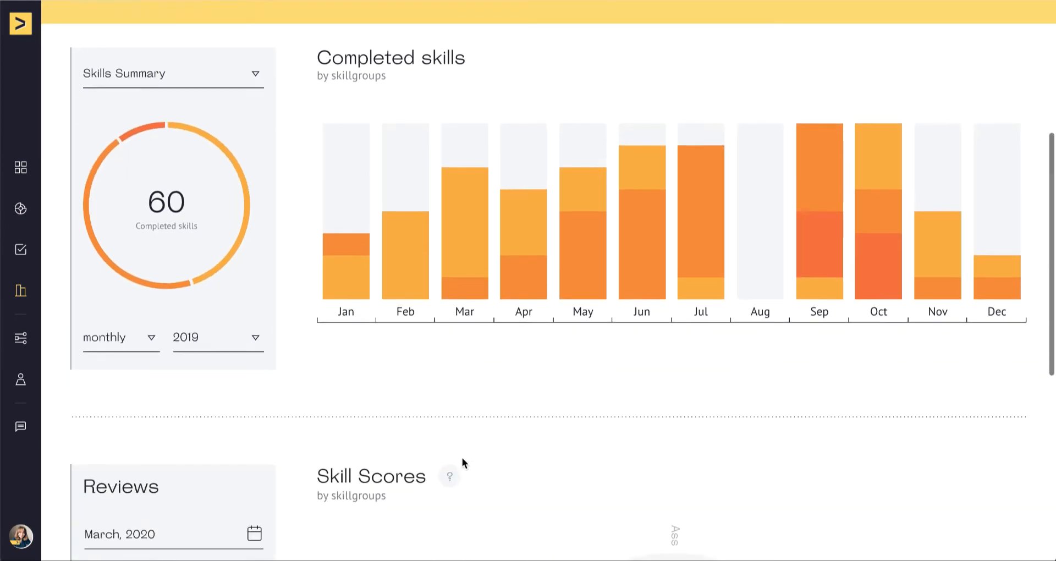